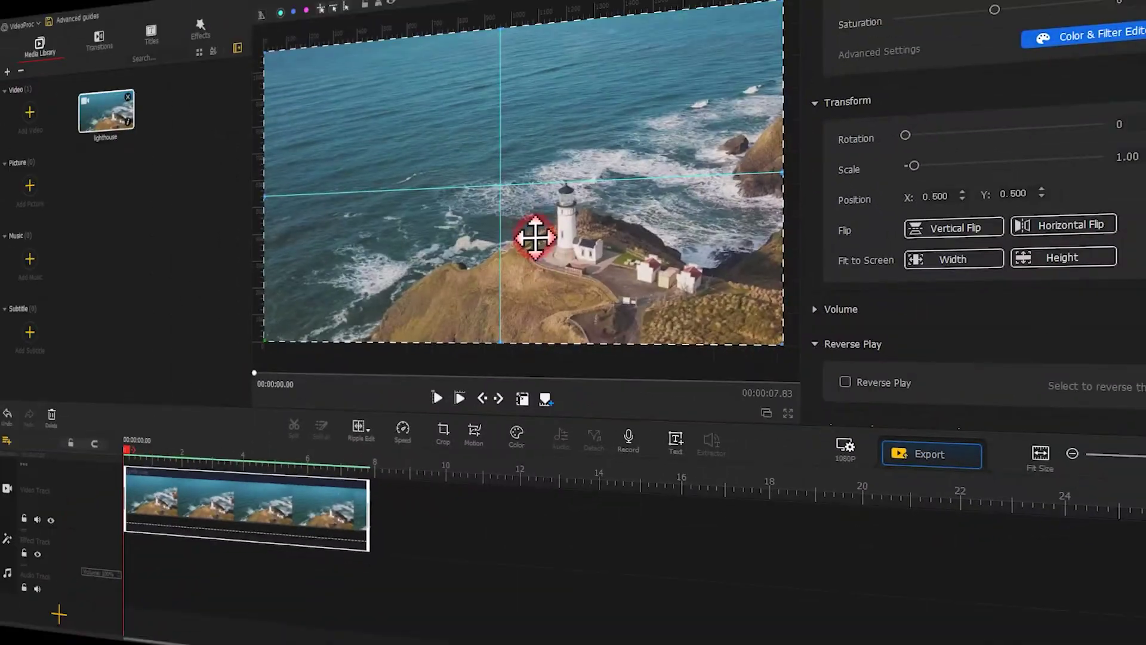
- Move the lighthouse clip up and left in the preview to X 0.393, Y 0.659
drag(535, 238, 460, 185)
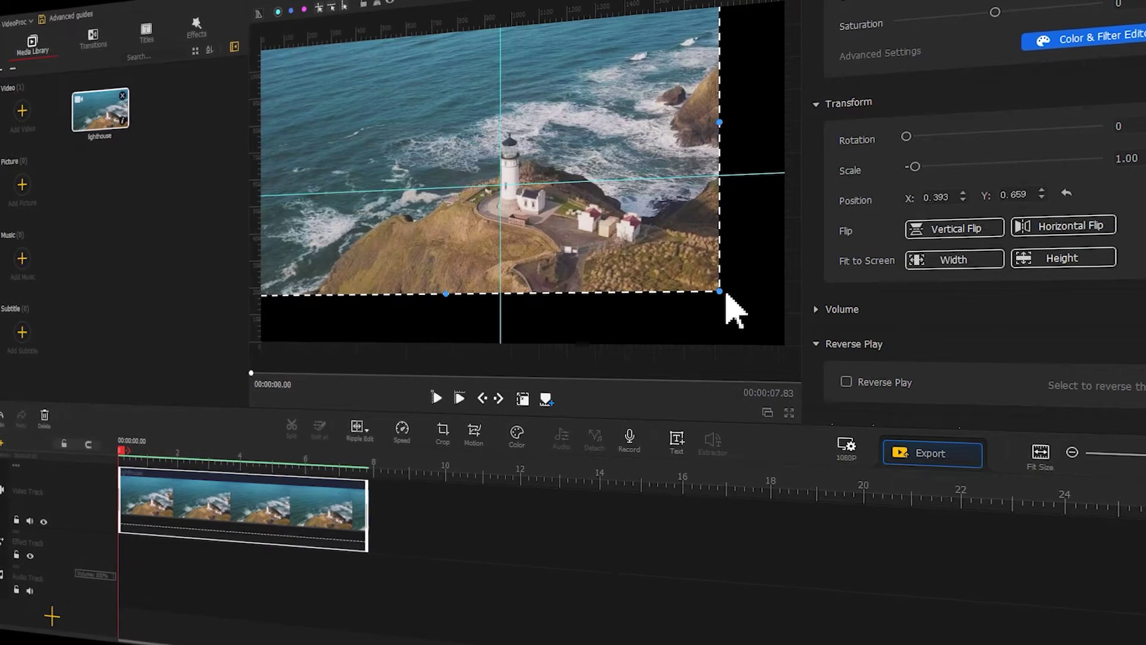
- Scale the lighthouse clip to 1.64 and the girl-and-dog clip to 1.56, nudging each into place
drag(719, 288, 836, 444)
drag(671, 287, 562, 241)
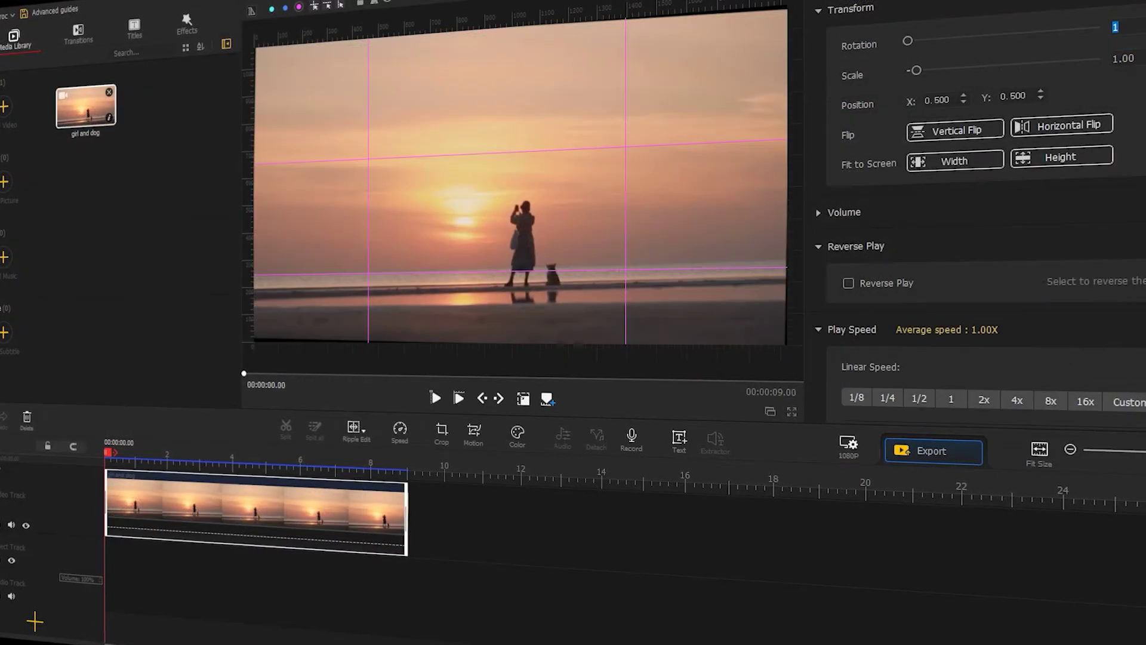
drag(917, 71, 924, 74)
drag(512, 256, 564, 223)
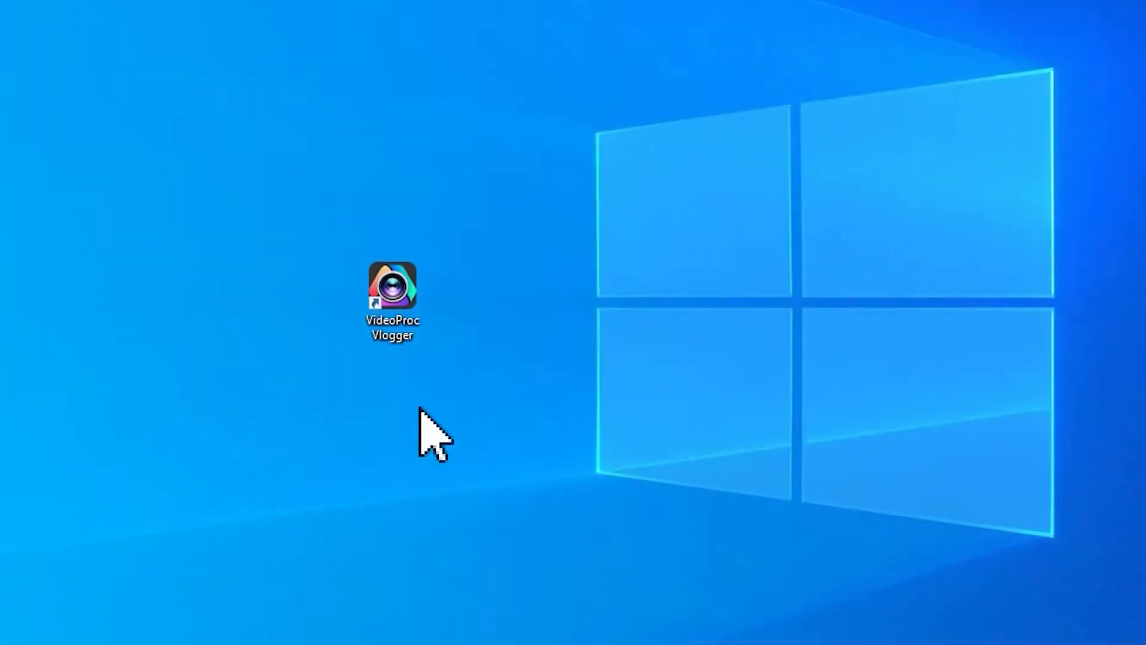
- Launch VideoProc Vlogger and create a new project named 'Advanced guides'
click(414, 282)
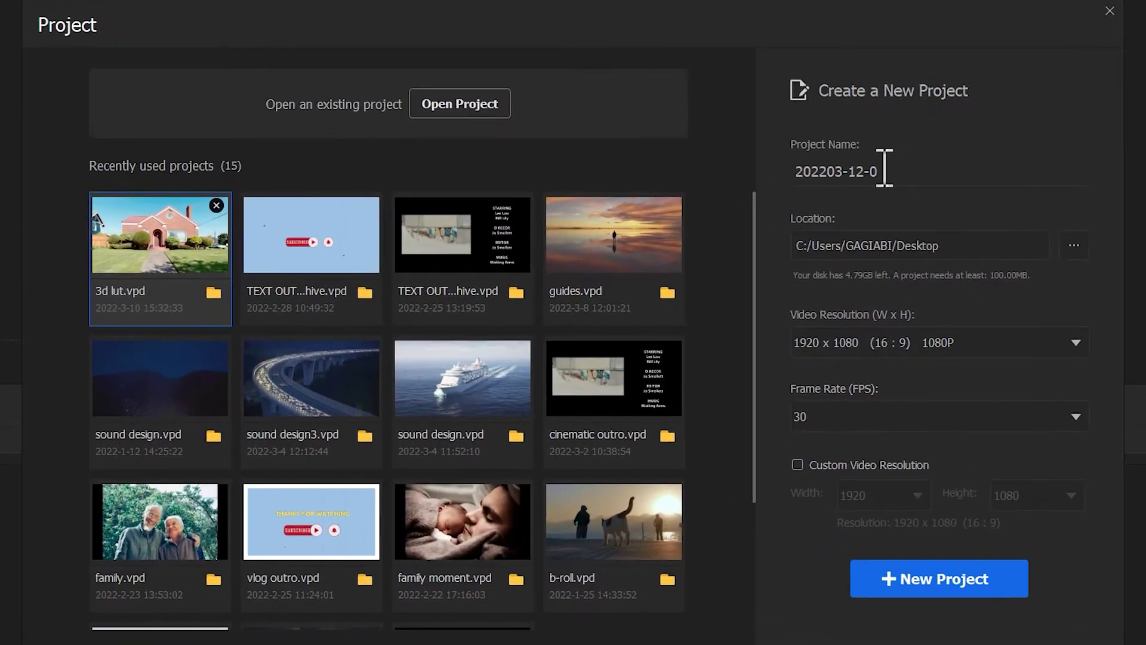
double_click(884, 169)
text(Advanced guides)
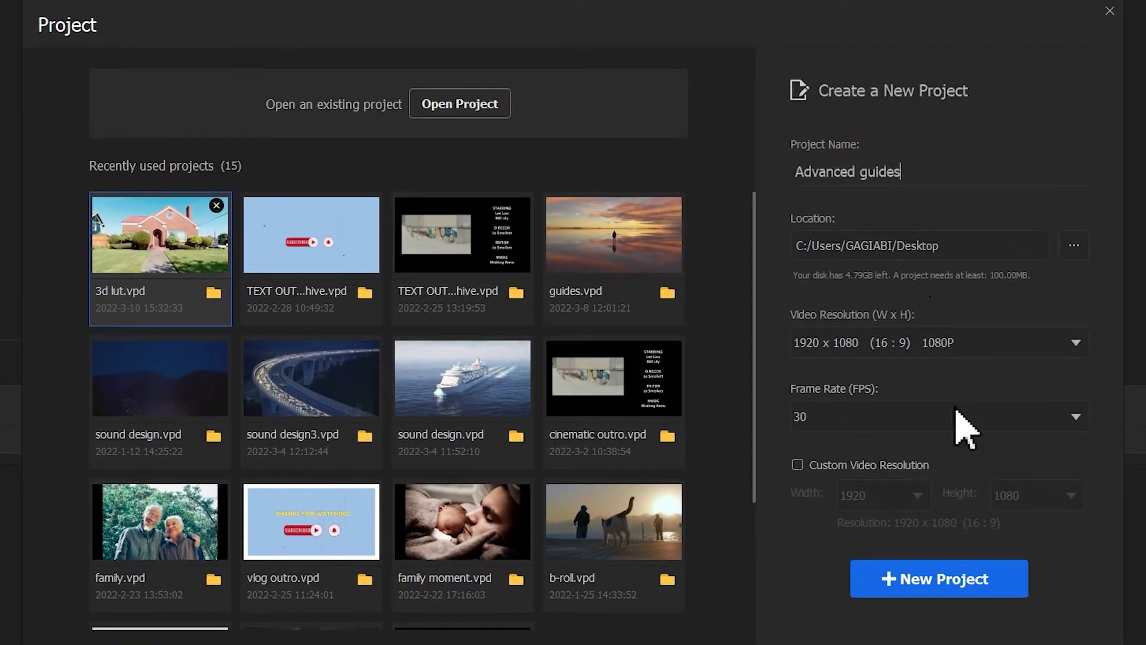
click(958, 578)
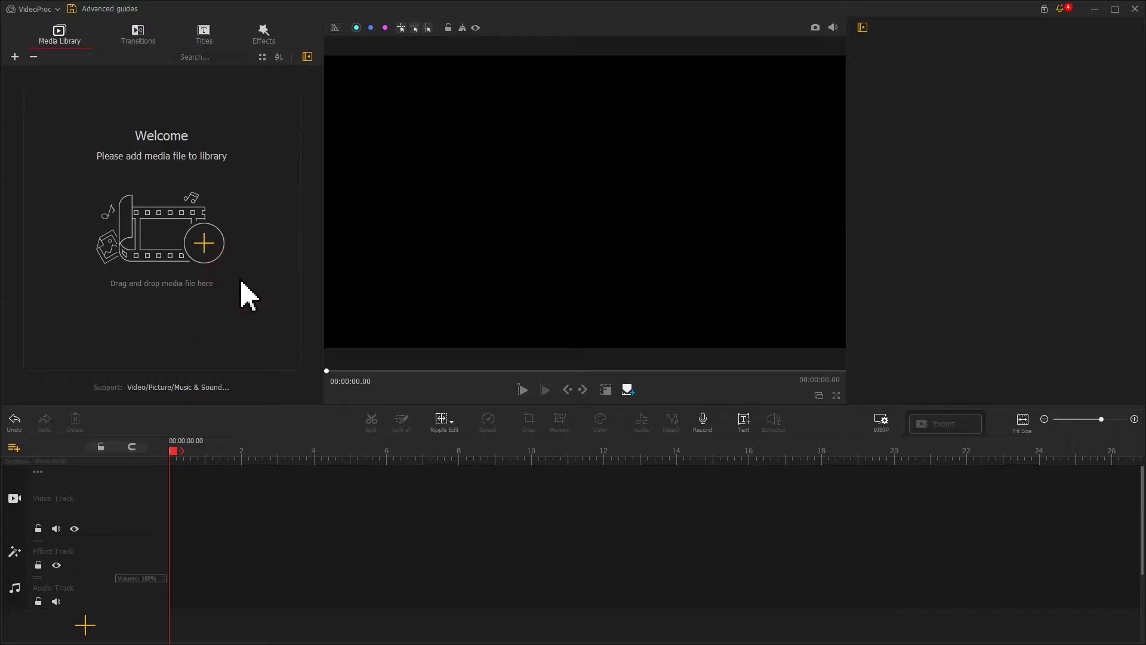
- Import the lighthouse video into the Media Library
click(213, 254)
click(203, 110)
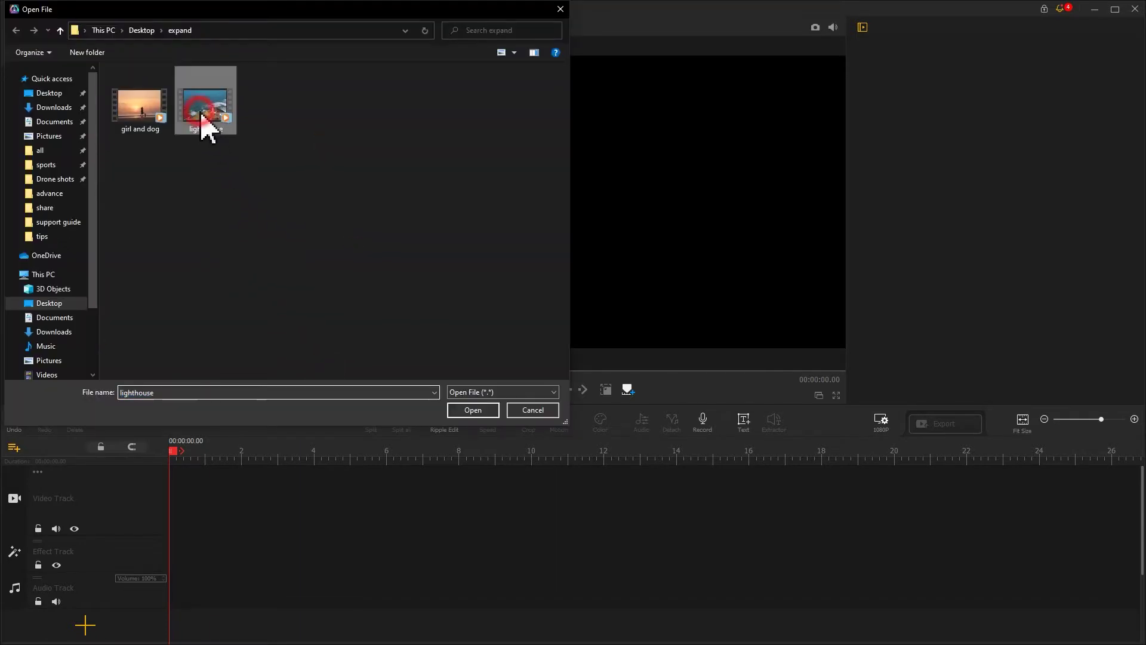
click(472, 410)
- Place the lighthouse clip on the Video Track and turn on rulers around the preview
drag(159, 128, 195, 497)
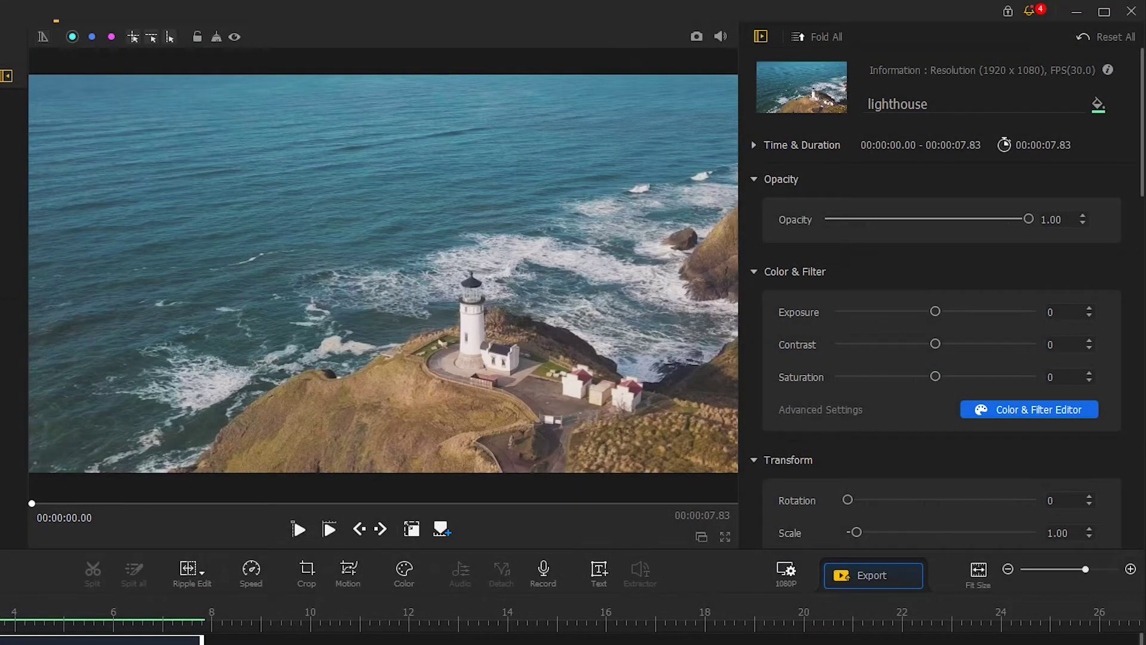
click(43, 36)
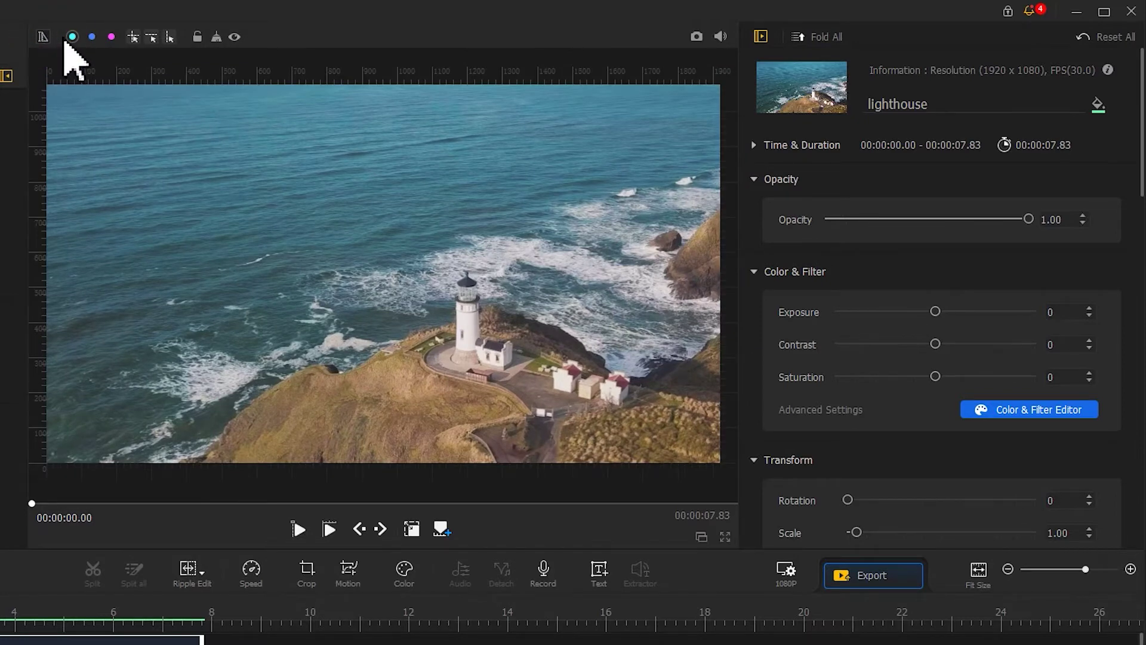
- Drag a cyan crosshair guide to the centre of the lighthouse preview
click(135, 38)
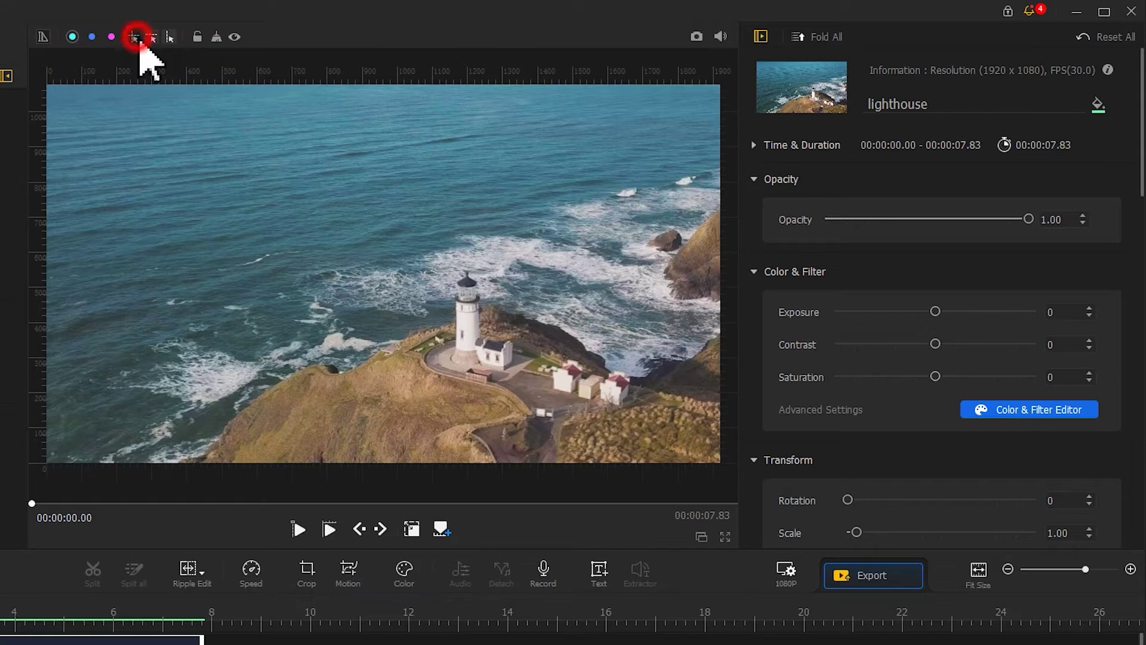
drag(141, 42, 375, 281)
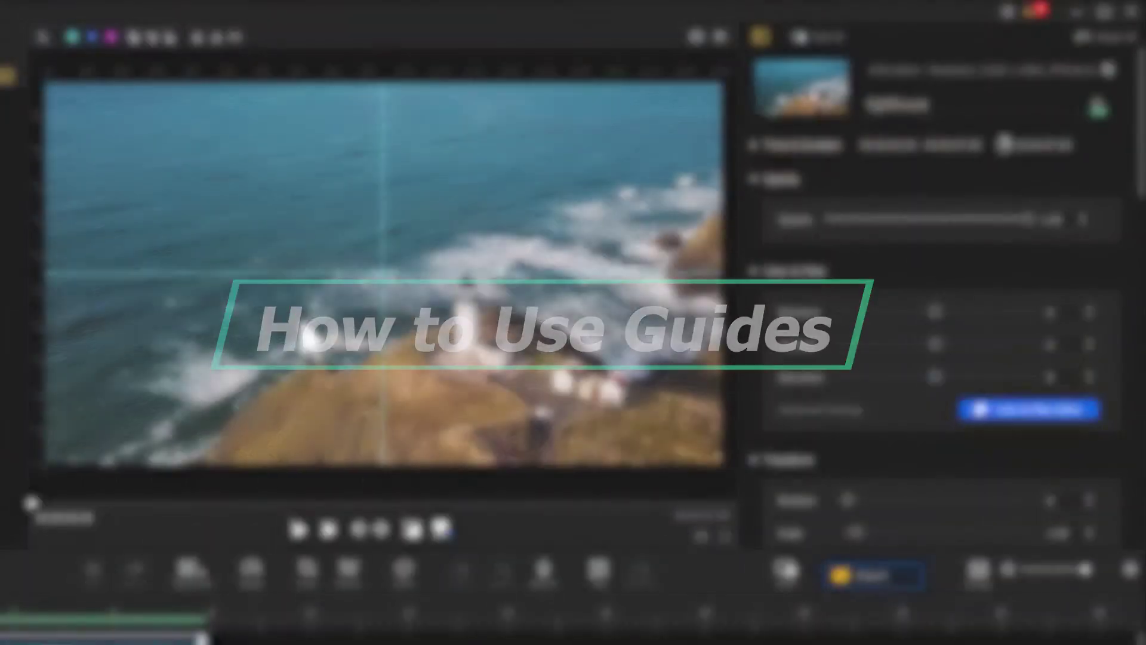
- Enable preview editing, enlarge the lighthouse clip to scale 2.00, and drag it up-left
click(416, 537)
drag(428, 337, 352, 274)
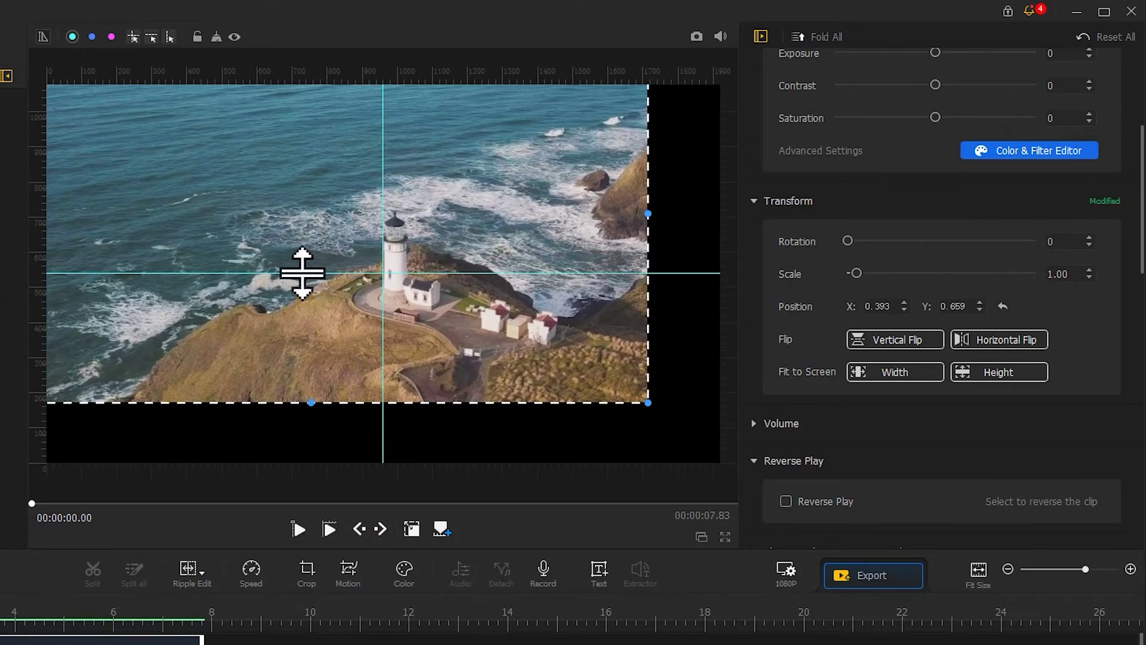
drag(648, 403, 804, 542)
drag(603, 422, 460, 341)
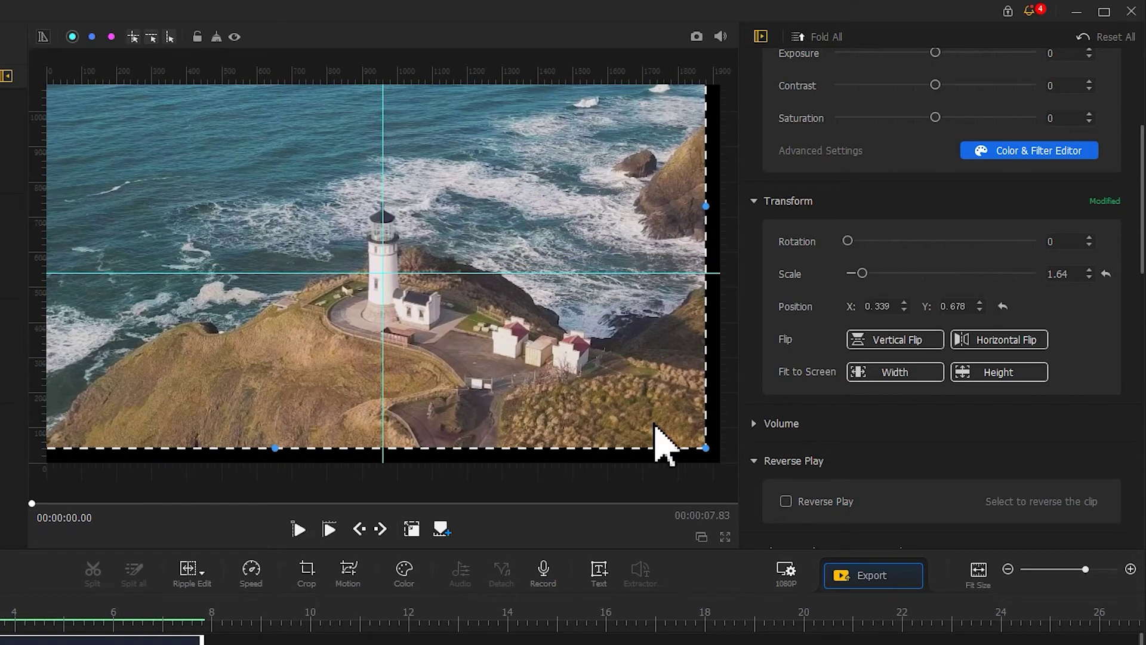
drag(705, 446, 797, 500)
drag(539, 381, 494, 364)
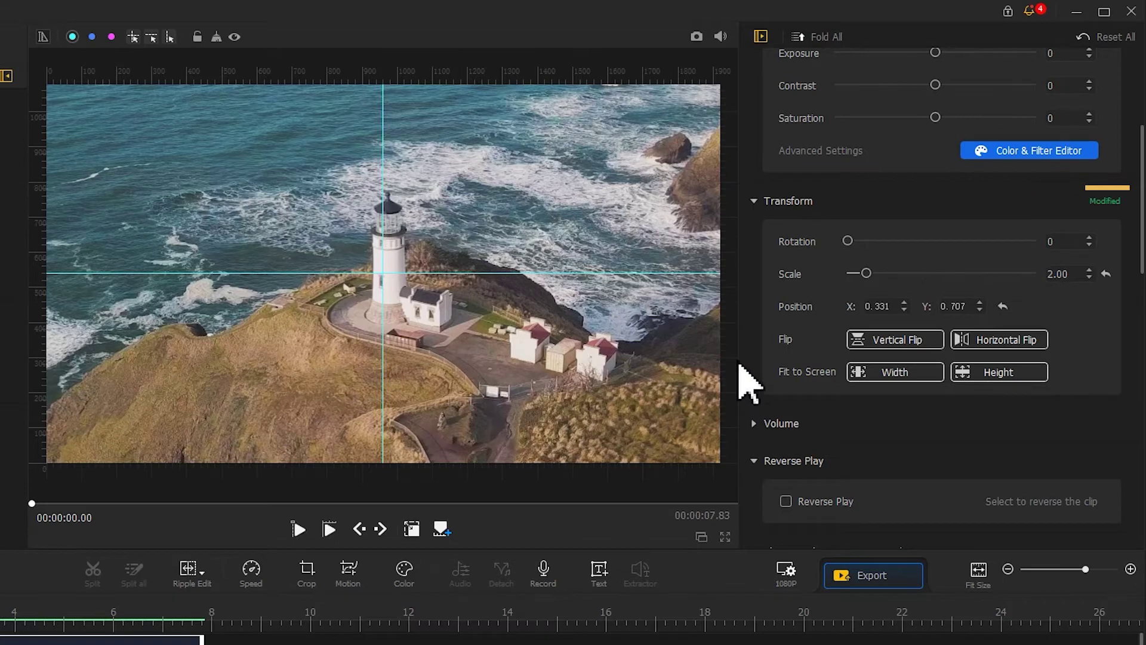
- Fine-tune the clip's position to X 0.323 and Y 0.648
click(904, 309)
click(904, 309)
click(904, 309)
click(904, 309)
click(904, 310)
click(905, 309)
click(904, 309)
click(904, 310)
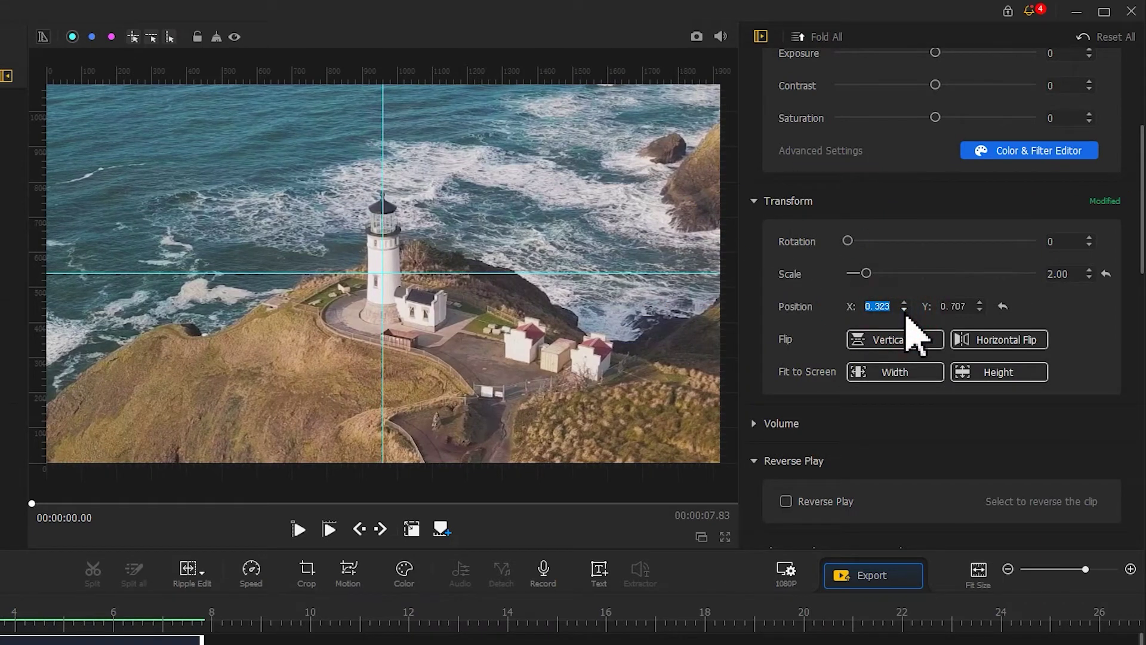
click(980, 309)
click(980, 309)
click(980, 309)
click(980, 309)
click(980, 309)
click(980, 309)
click(980, 309)
click(980, 310)
drag(980, 309, 980, 310)
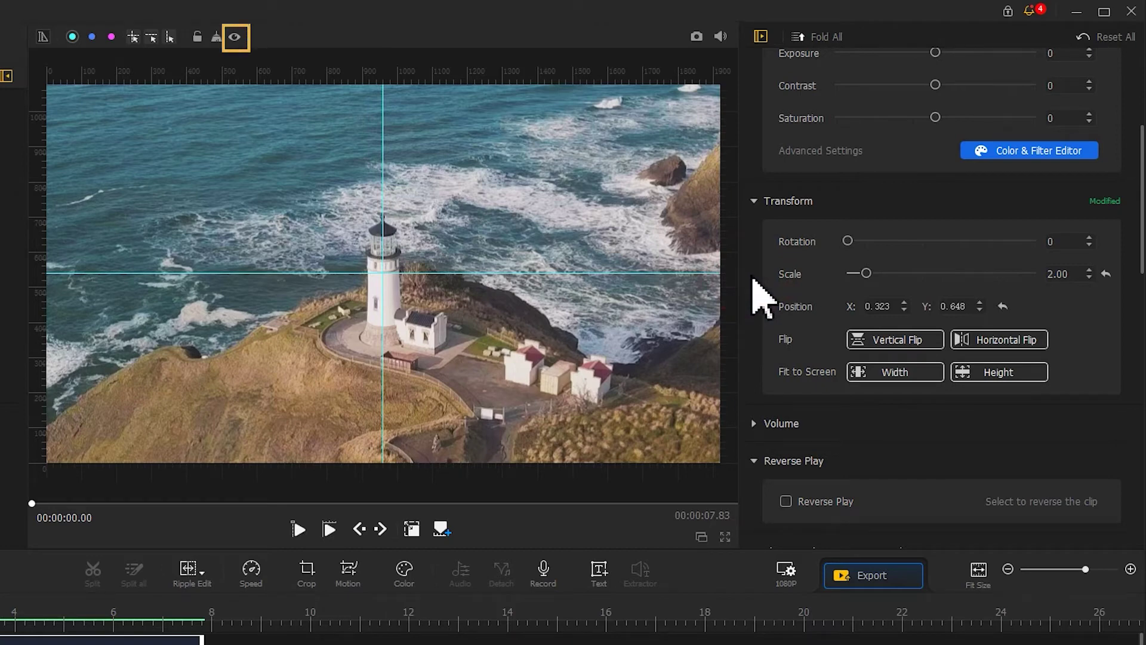
- Hide the cyan guide lines in the preview
click(236, 38)
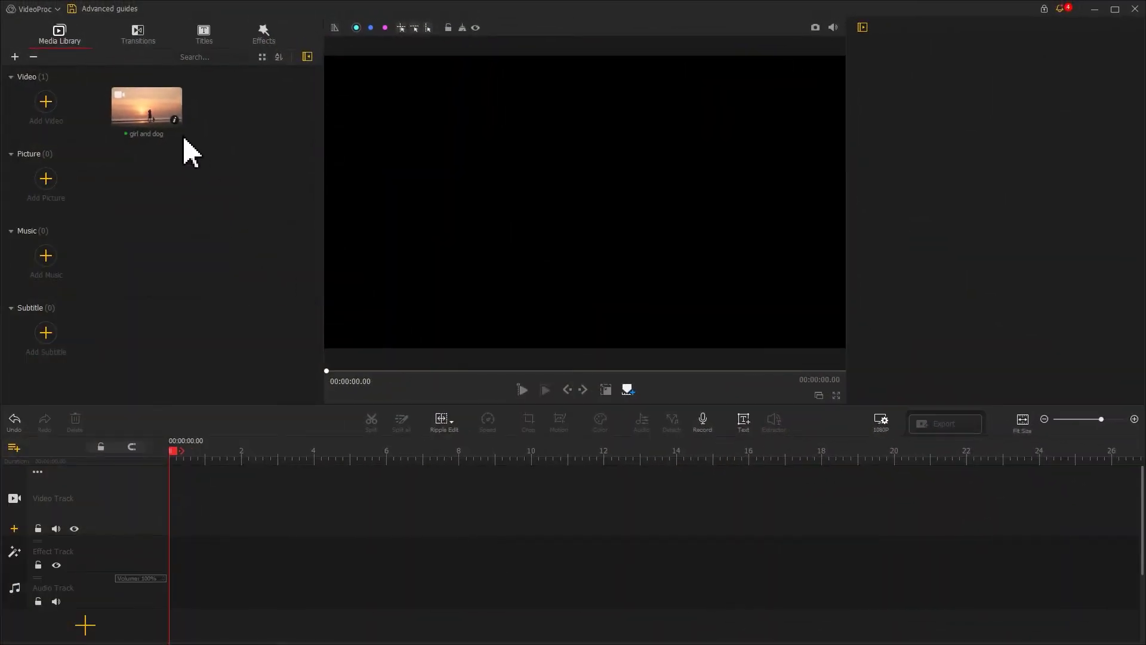
- Add the girl and dog clip from the Media Library to the Video Track
drag(159, 118, 167, 500)
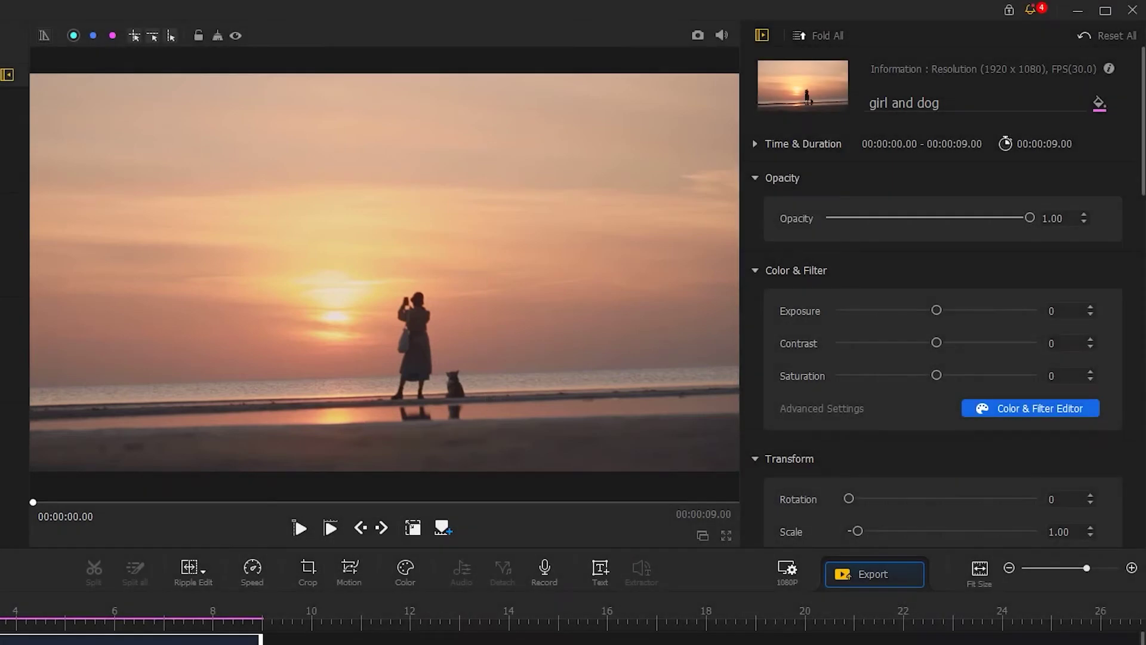
- Turn on rulers and place two magenta crosshair guides at the upper-left and lower-right thirds
click(43, 35)
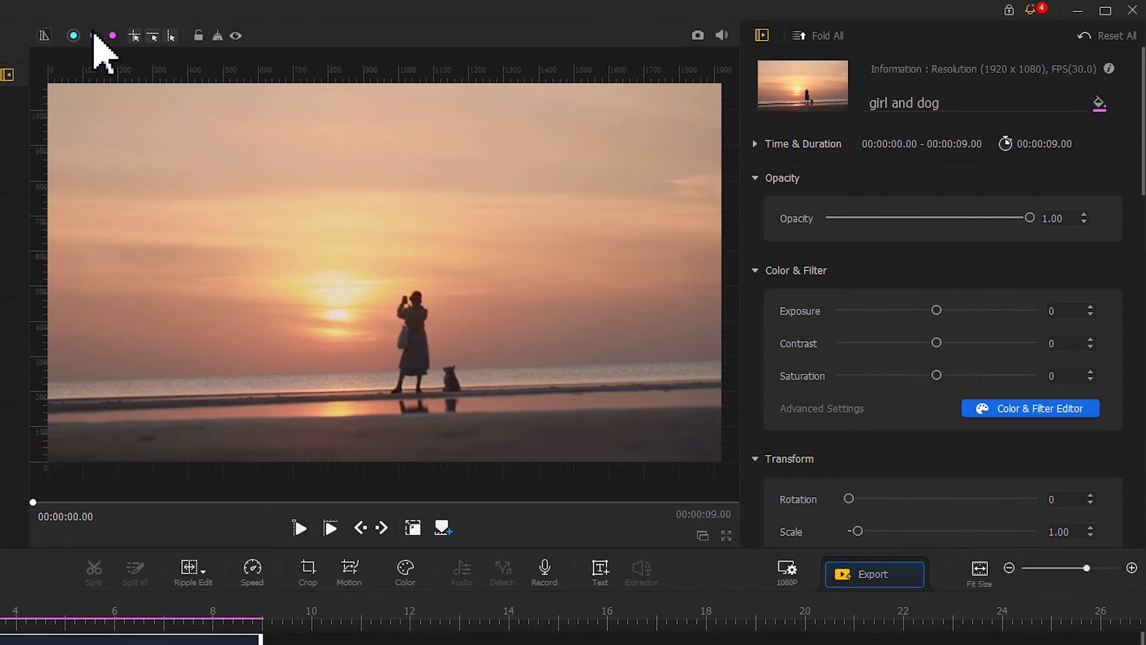
click(112, 35)
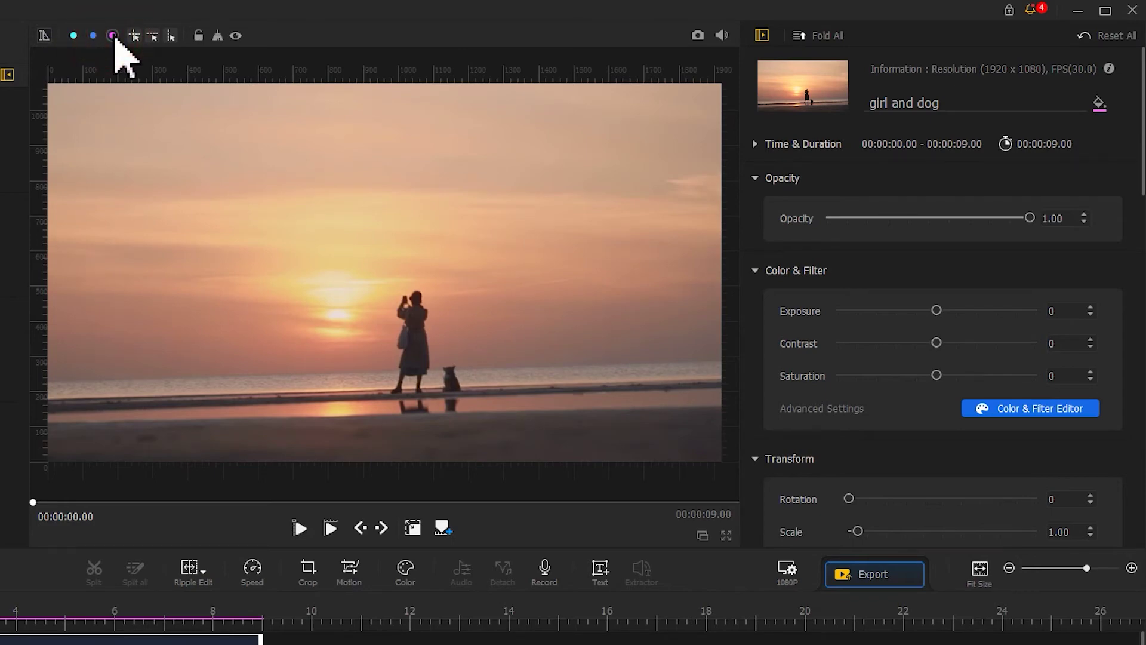
click(133, 36)
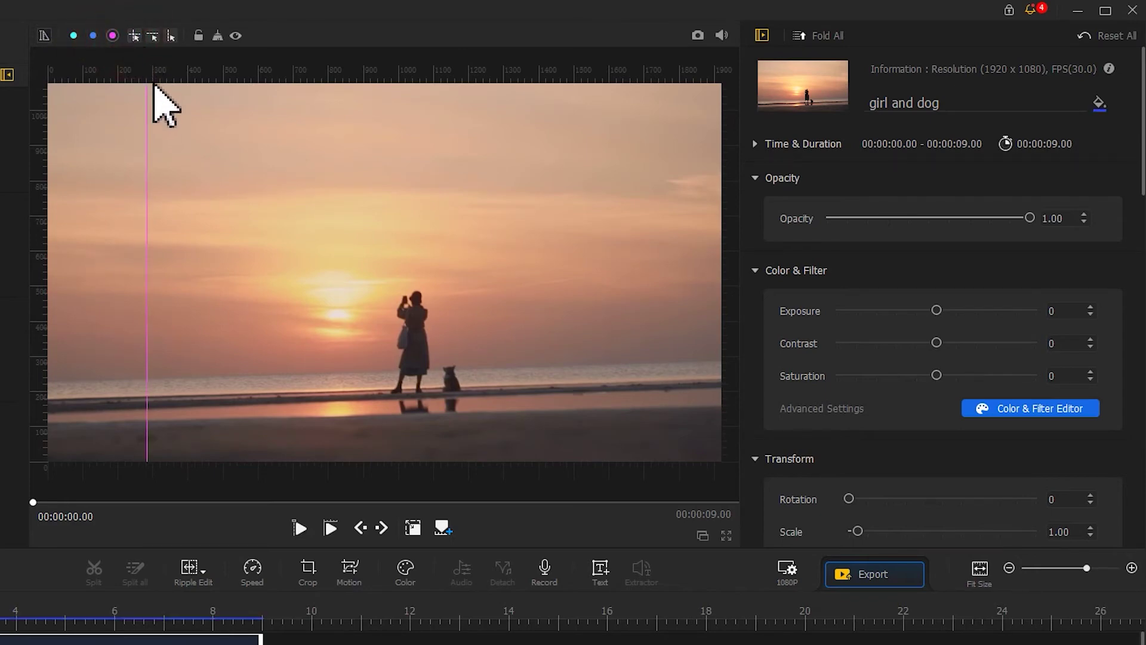
click(210, 233)
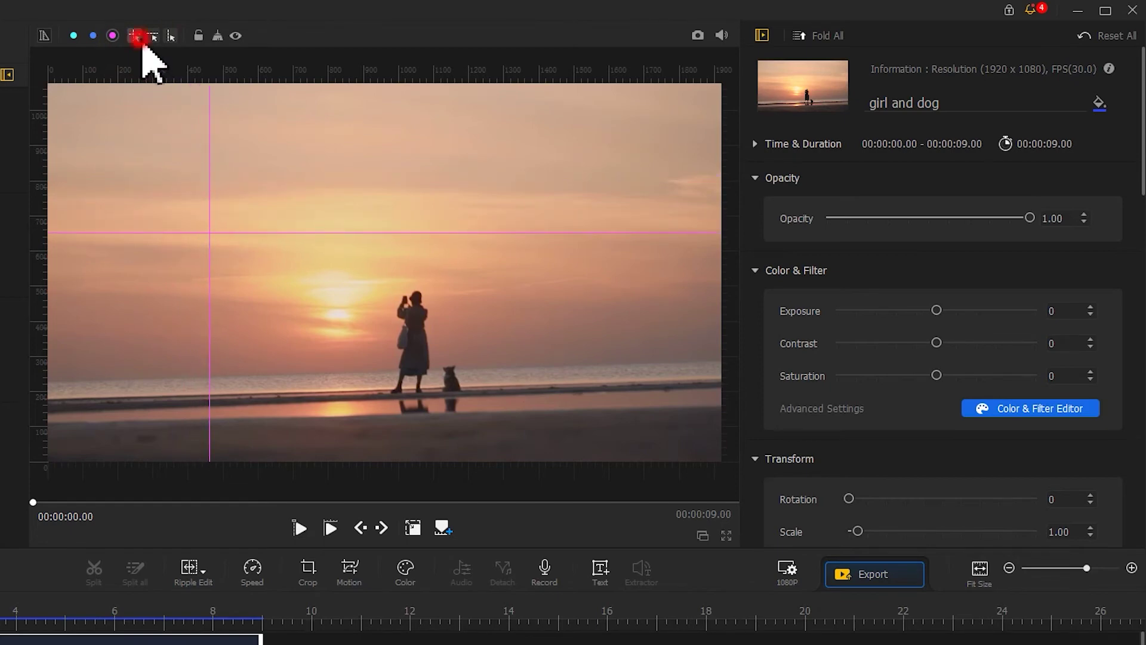
click(538, 376)
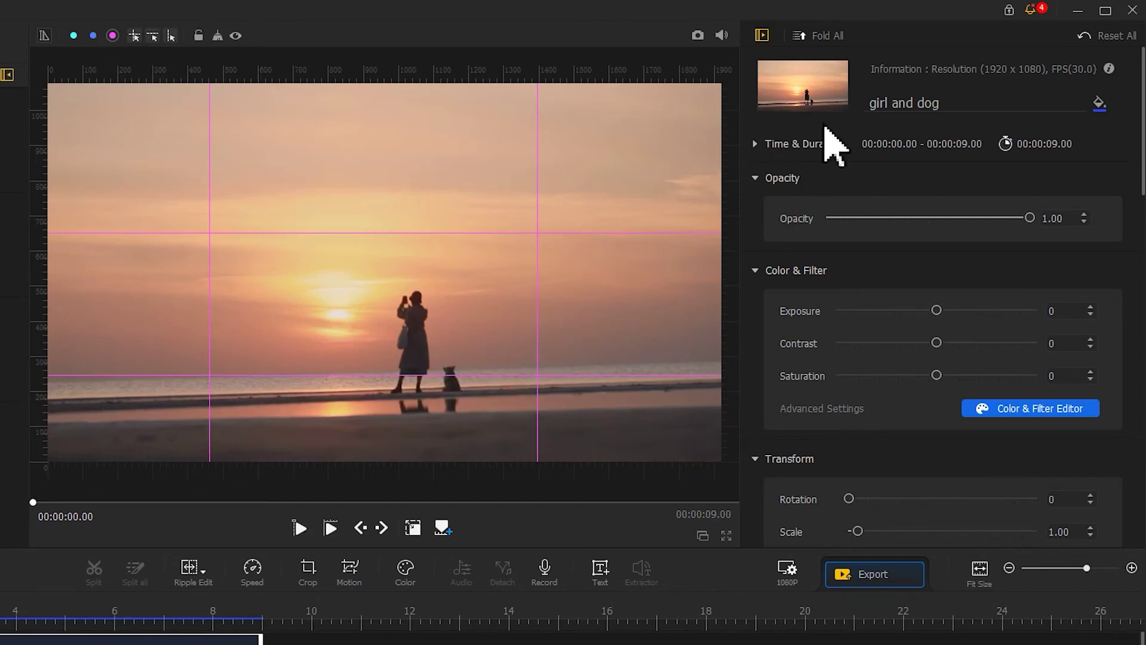
- Rotate the girl-and-dog clip 2 degrees and scale it up to about 1.76
drag(1142, 119, 1141, 245)
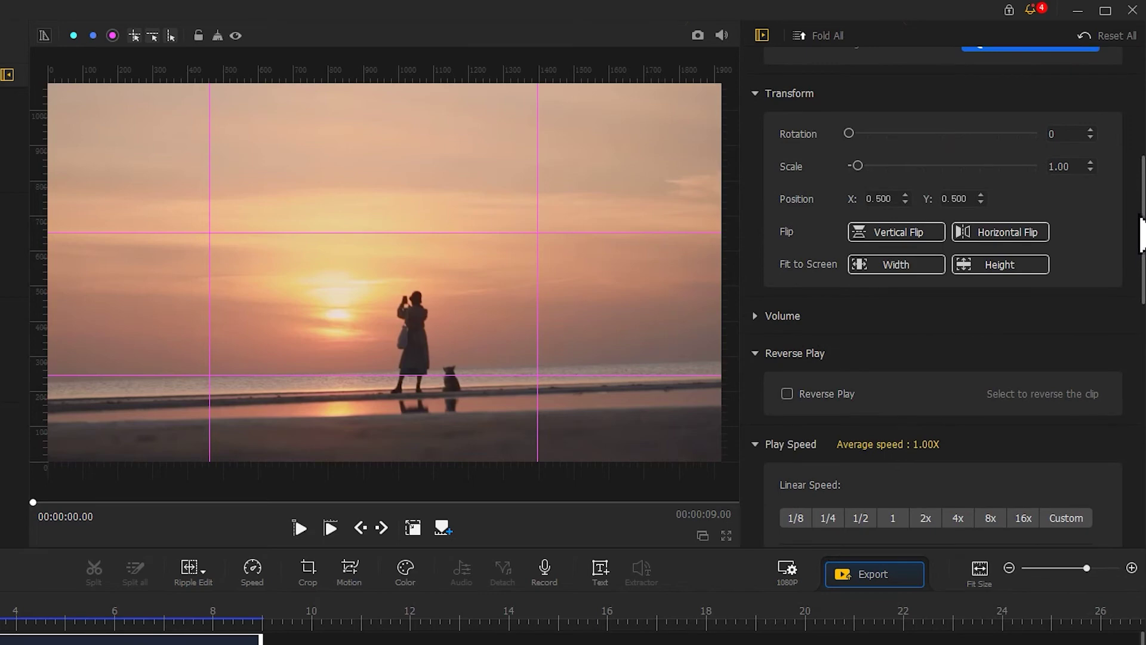
click(1090, 130)
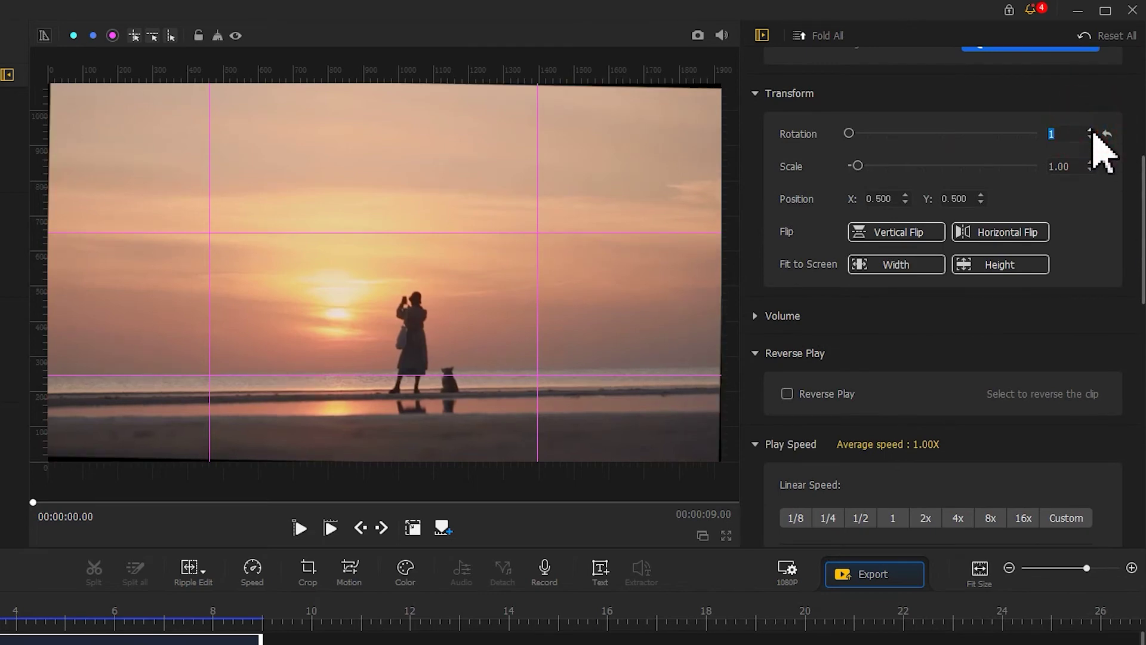
click(1091, 129)
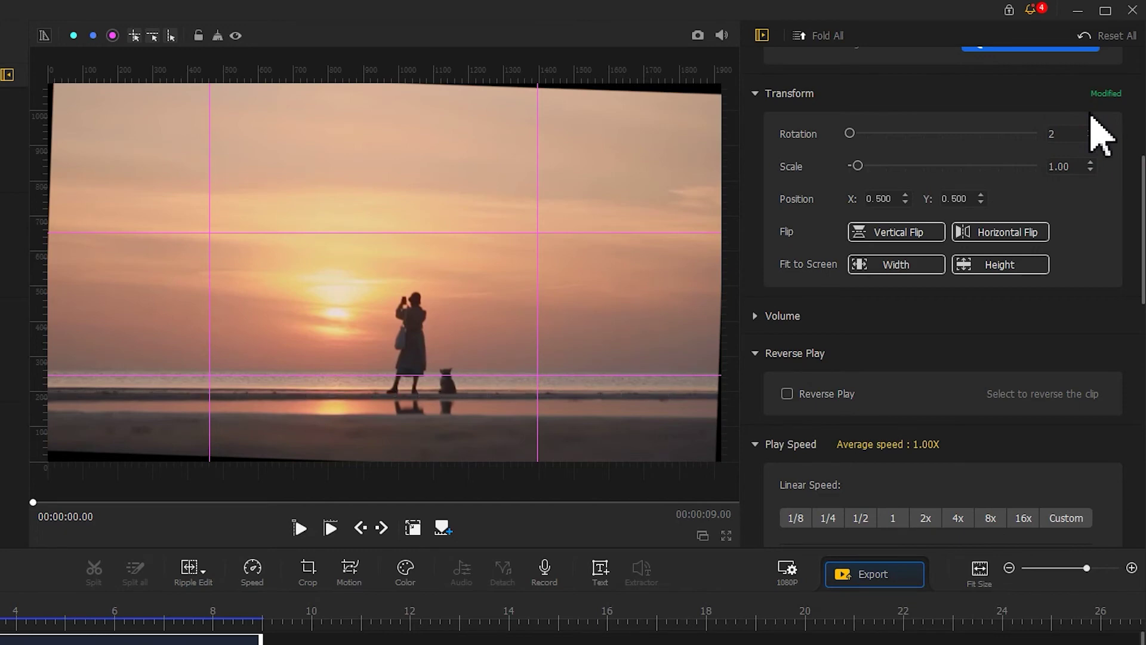
drag(862, 169, 866, 170)
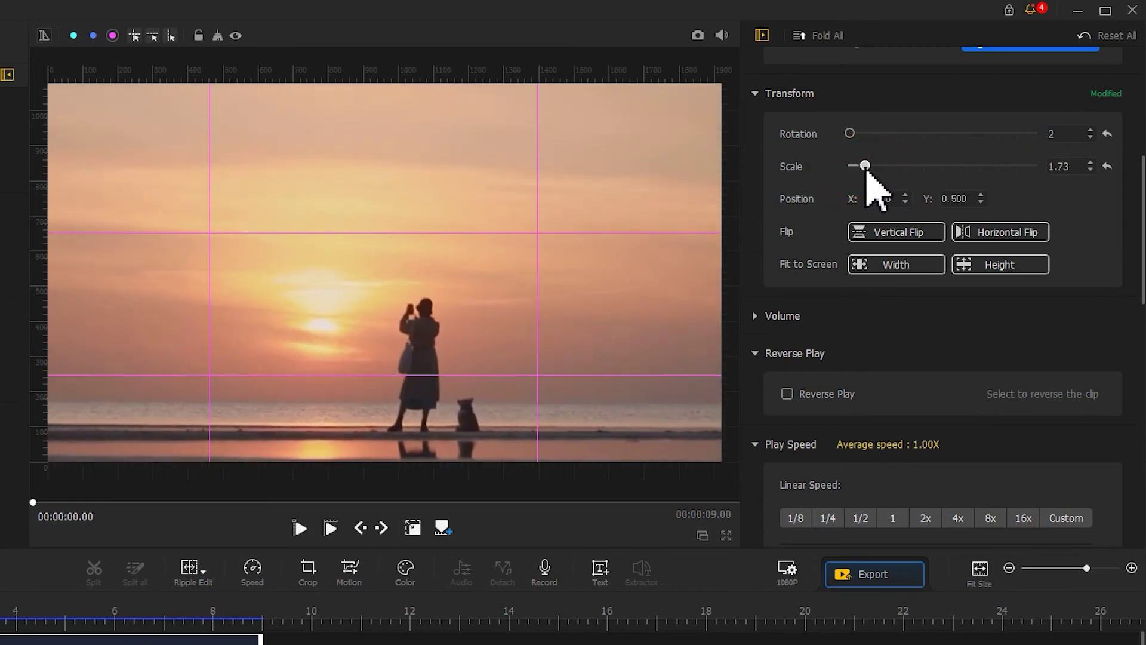
- Move the clip to X 0.650 so the girl sits on the right third, then hide the guides
drag(389, 371, 488, 302)
double_click(898, 197)
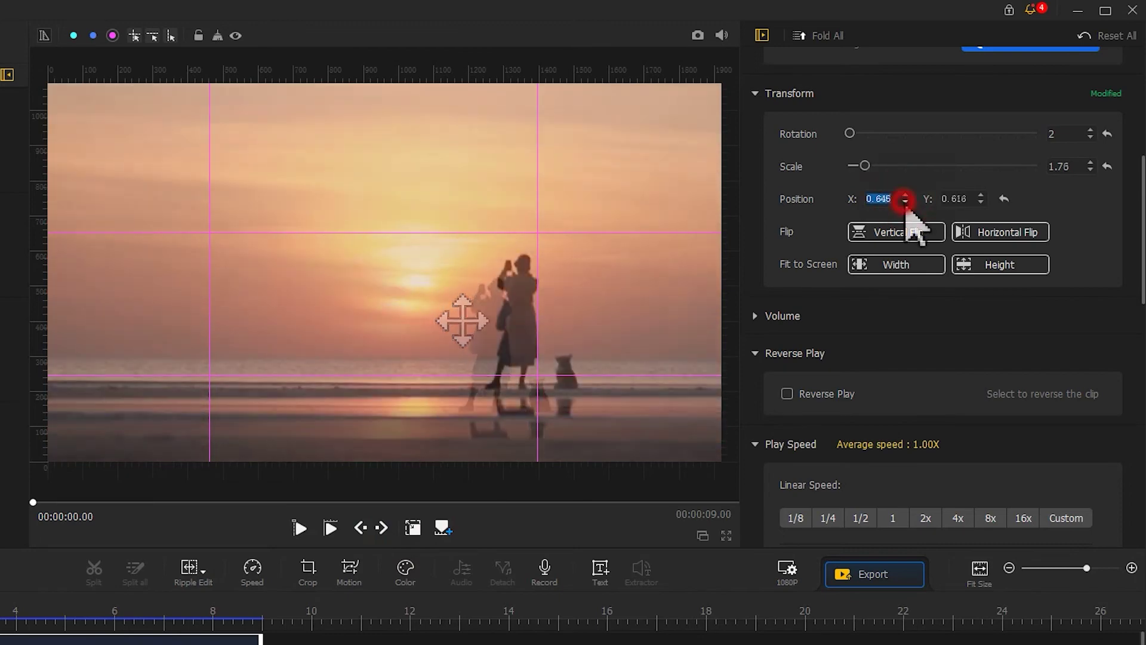
drag(603, 299, 597, 310)
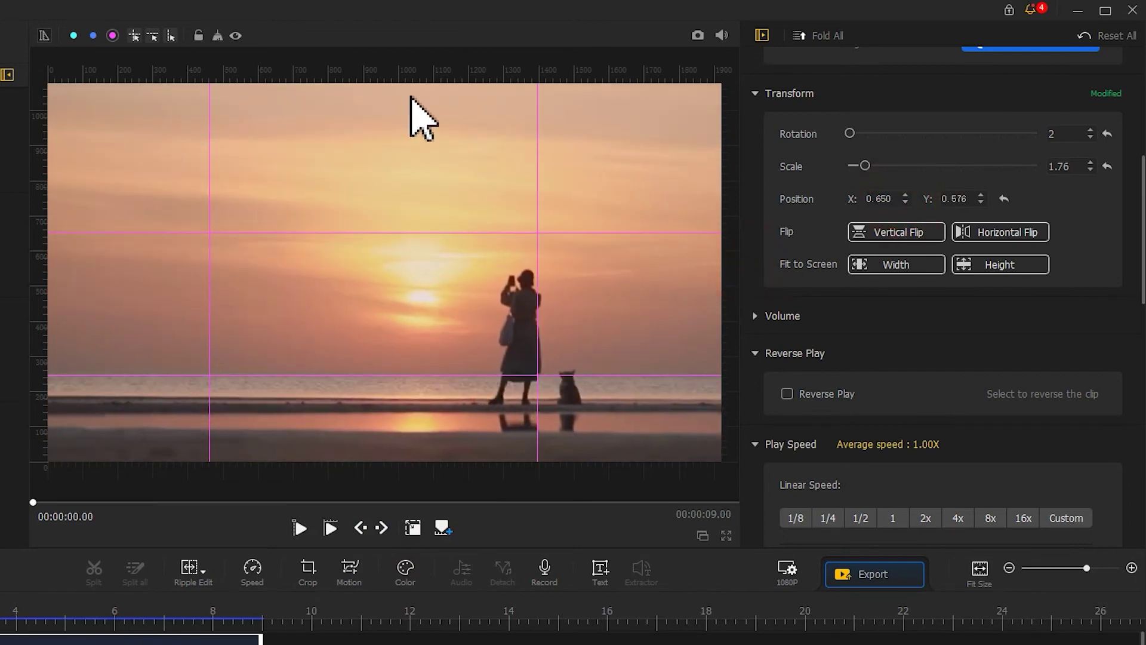
click(237, 37)
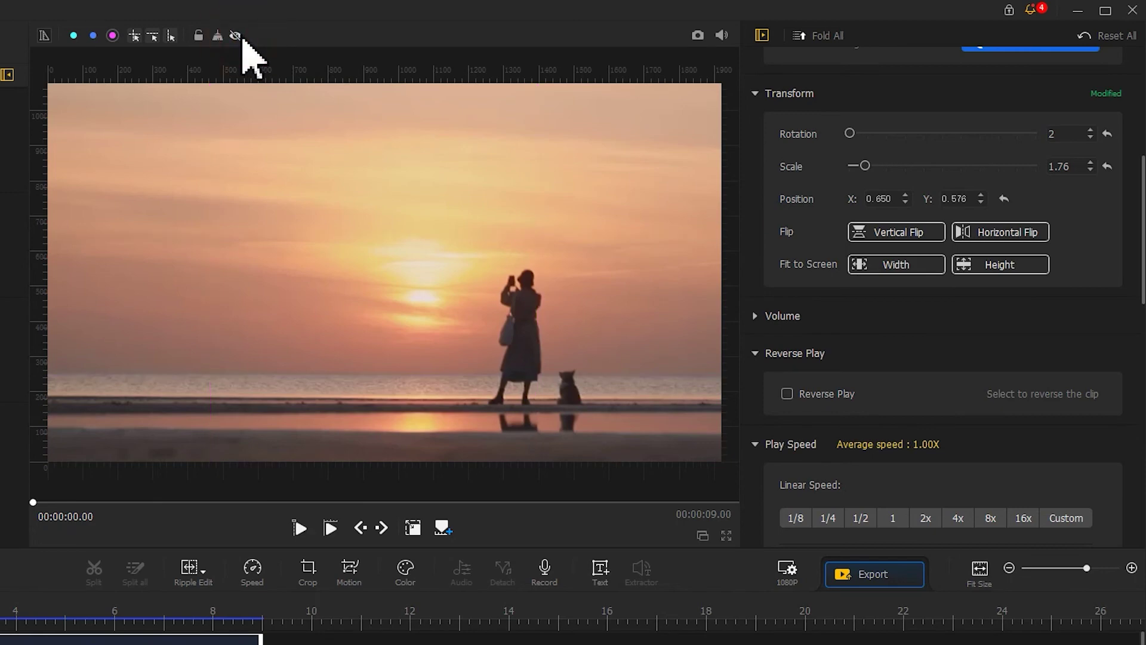